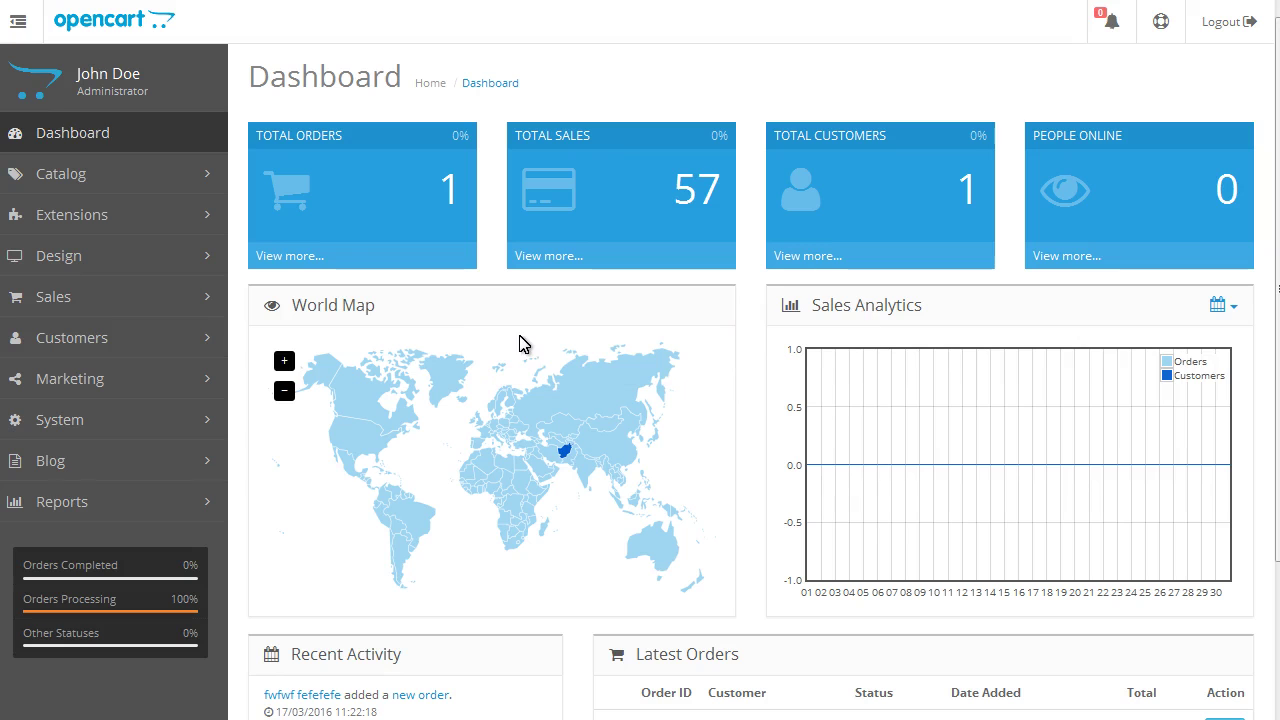
Step: Open the form for adding a new customer group
click(116, 346)
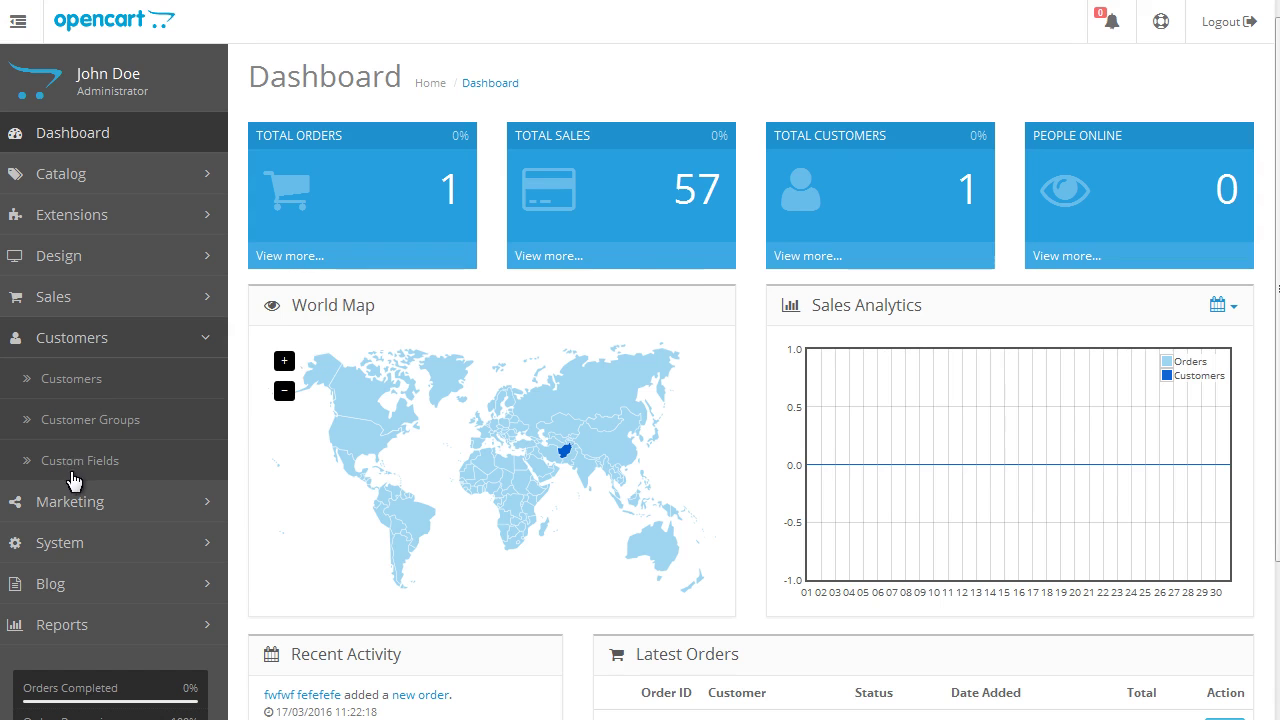
click(87, 430)
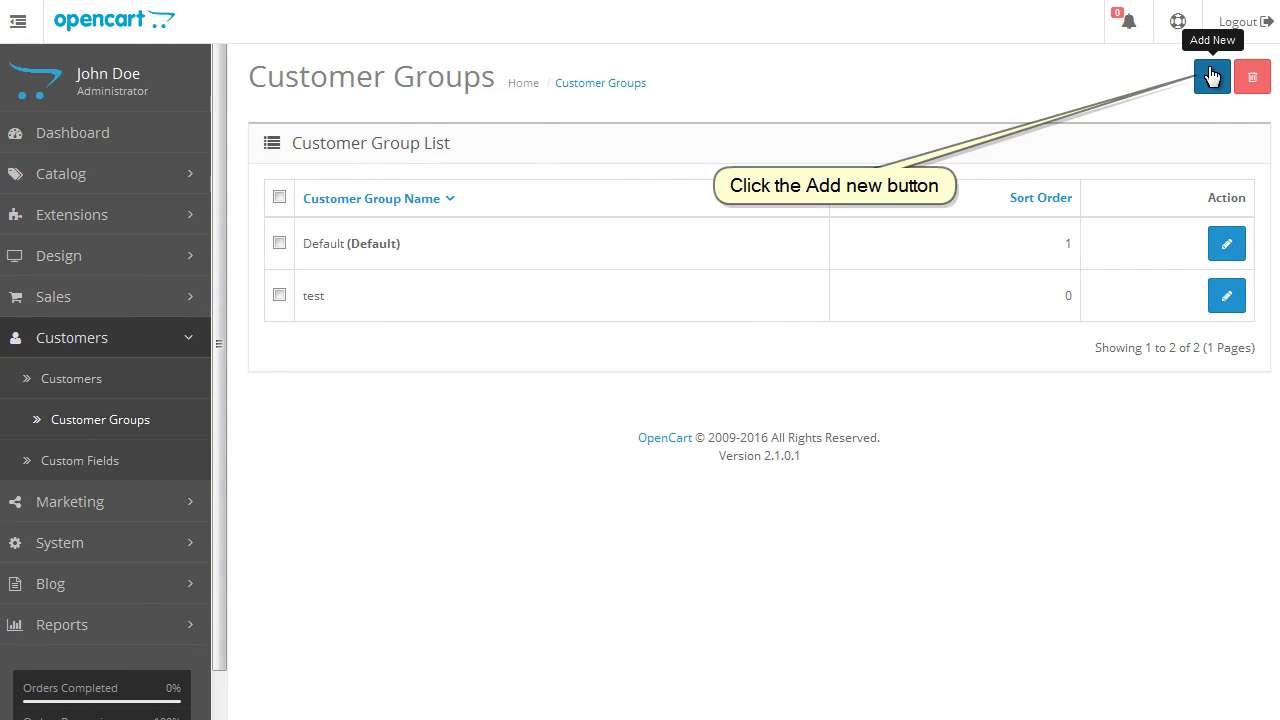
click(1212, 76)
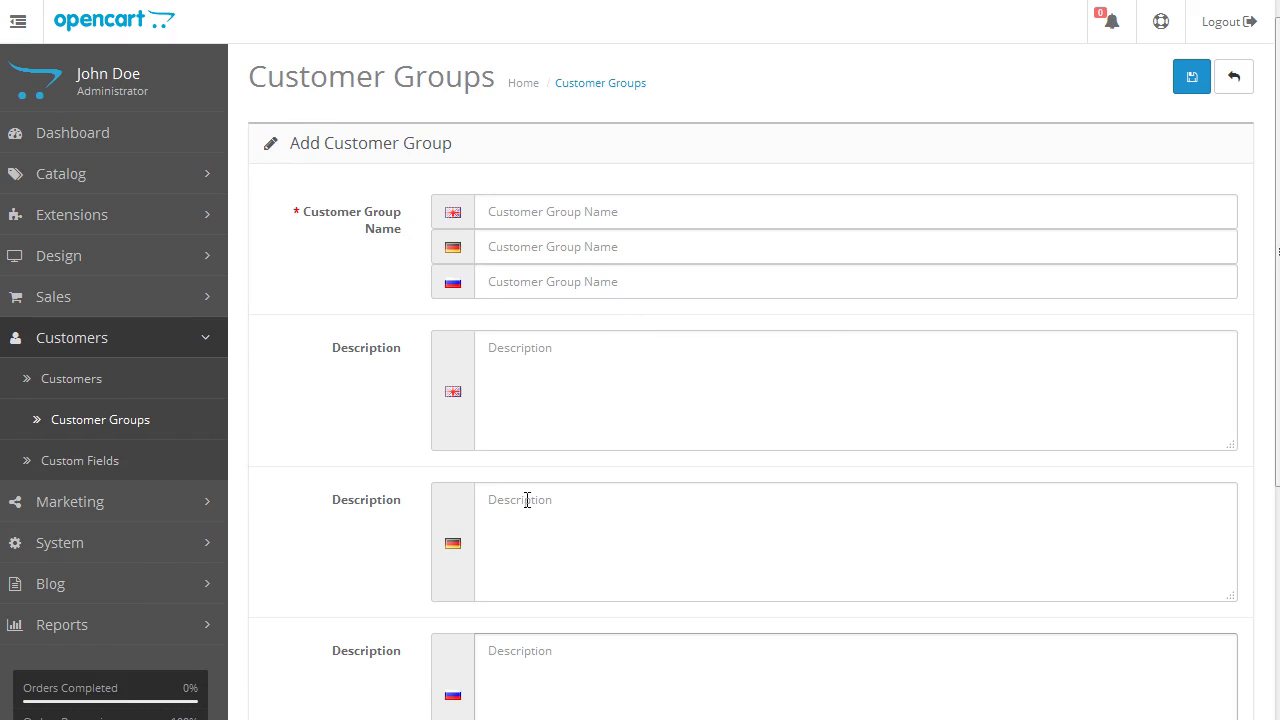
Step: Enter "New group" as the customer group name in English, German and Russian
click(585, 204)
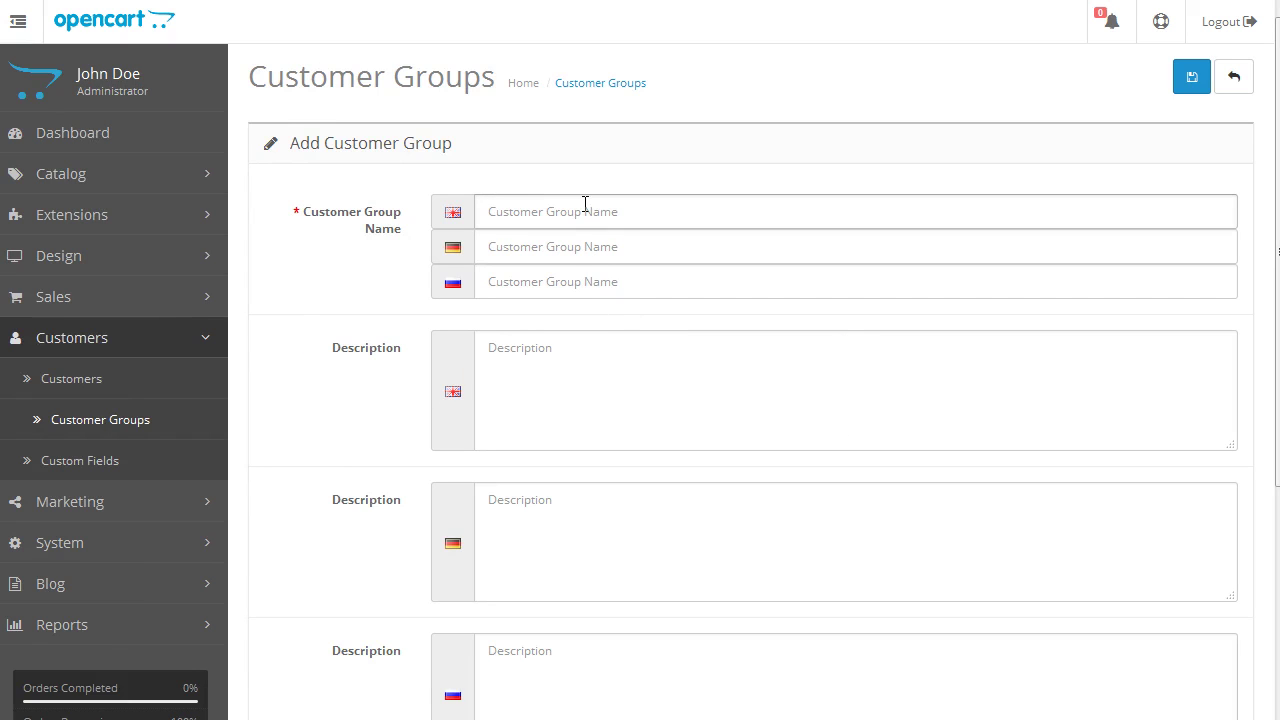
text(New group)
key(ctrl+a)
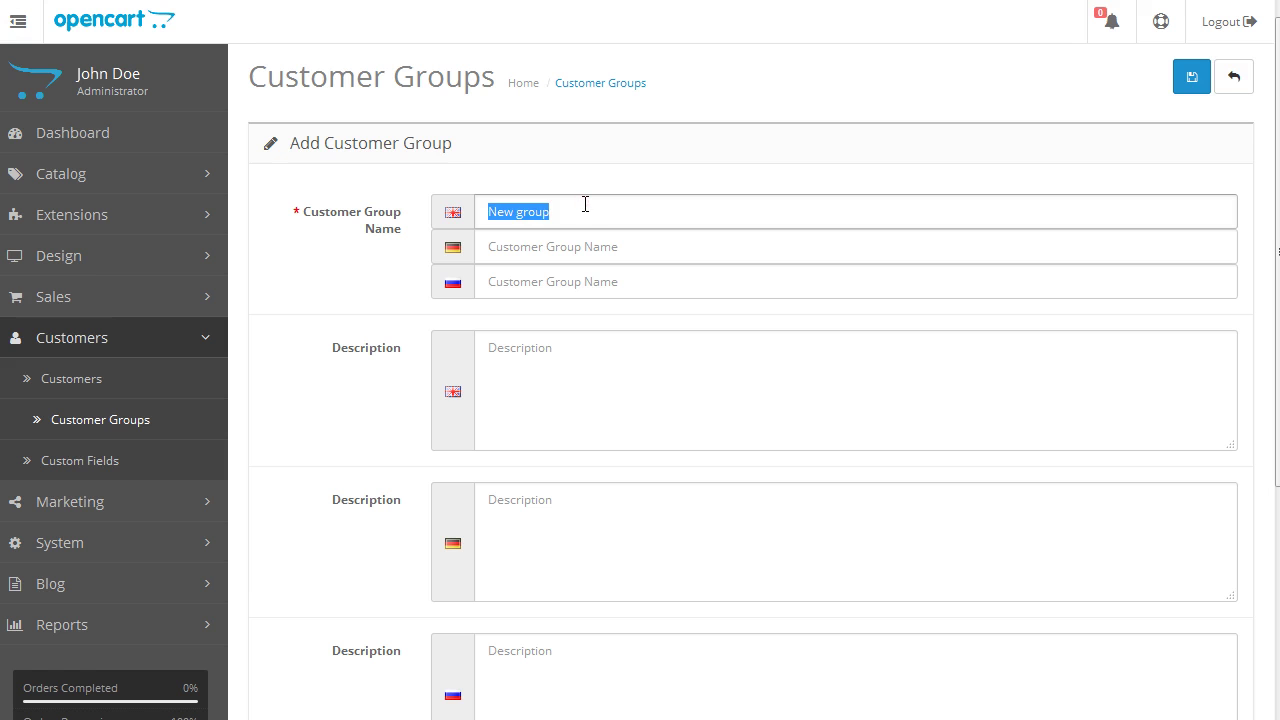
key(ctrl+c)
click(569, 248)
key(ctrl+v)
click(566, 284)
key(ctrl+v)
Step: Fill in the English, German and Russian descriptions of the customer group with "New group"
click(563, 389)
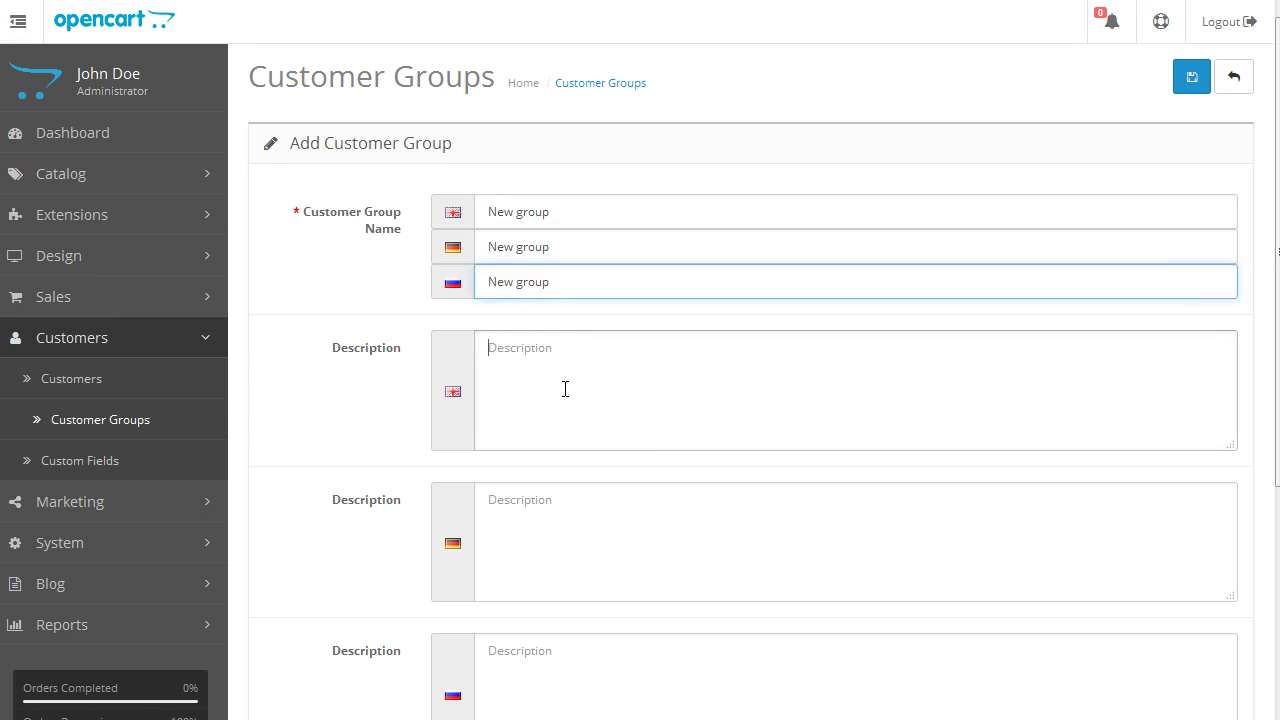
key(ctrl+v)
click(574, 543)
key(ctrl+v)
scroll(571, 540, down, 3)
click(565, 436)
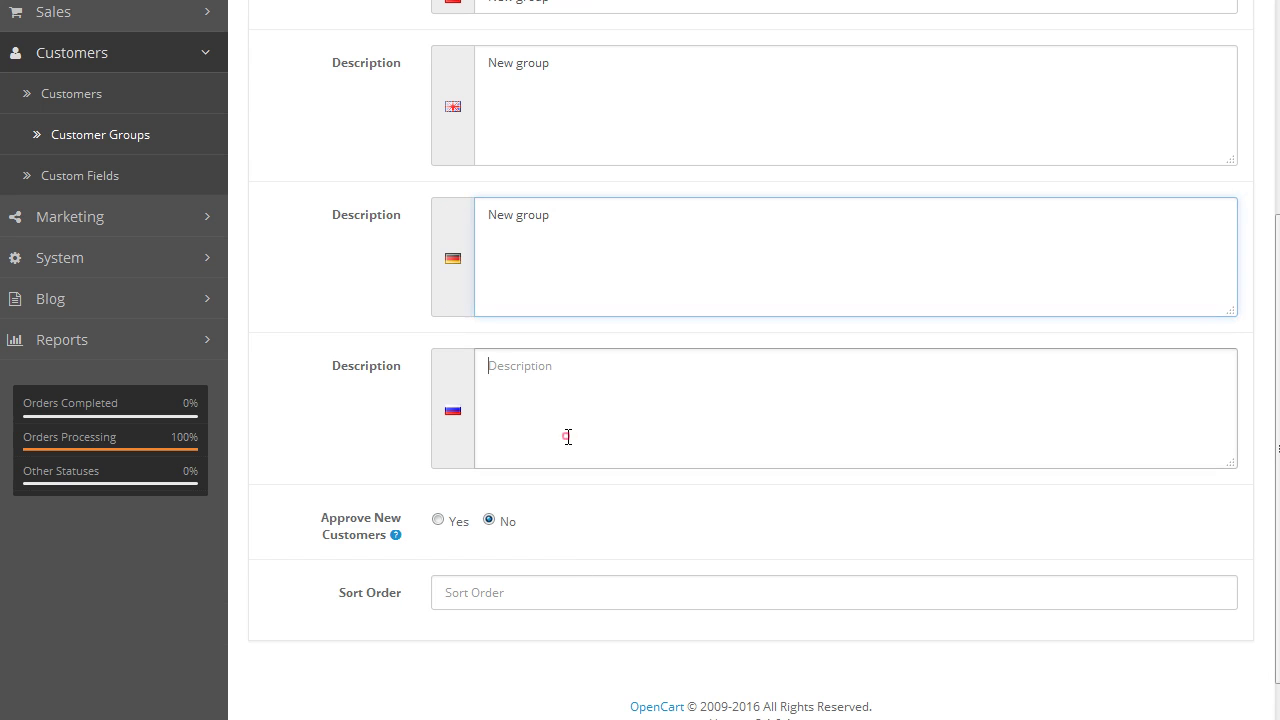
key(ctrl+v)
Step: Set the customer group's sort order to 2 and save the group
mouse_move(400, 534)
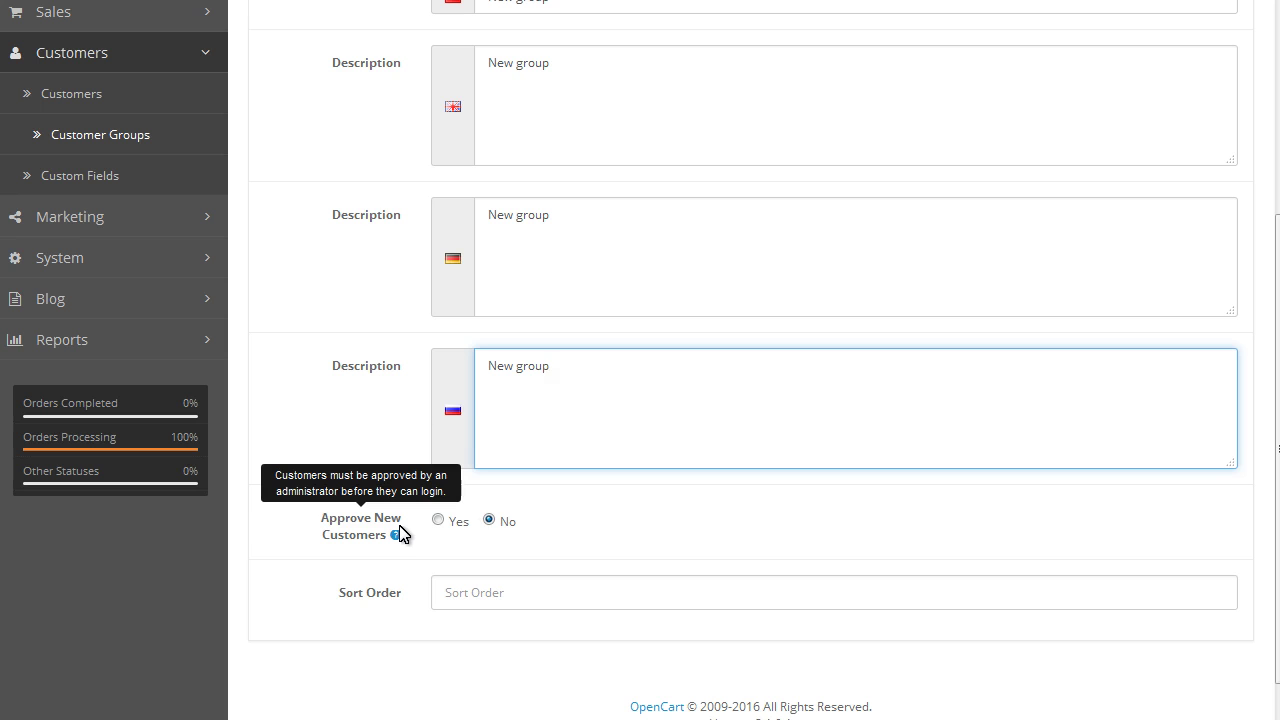
click(574, 594)
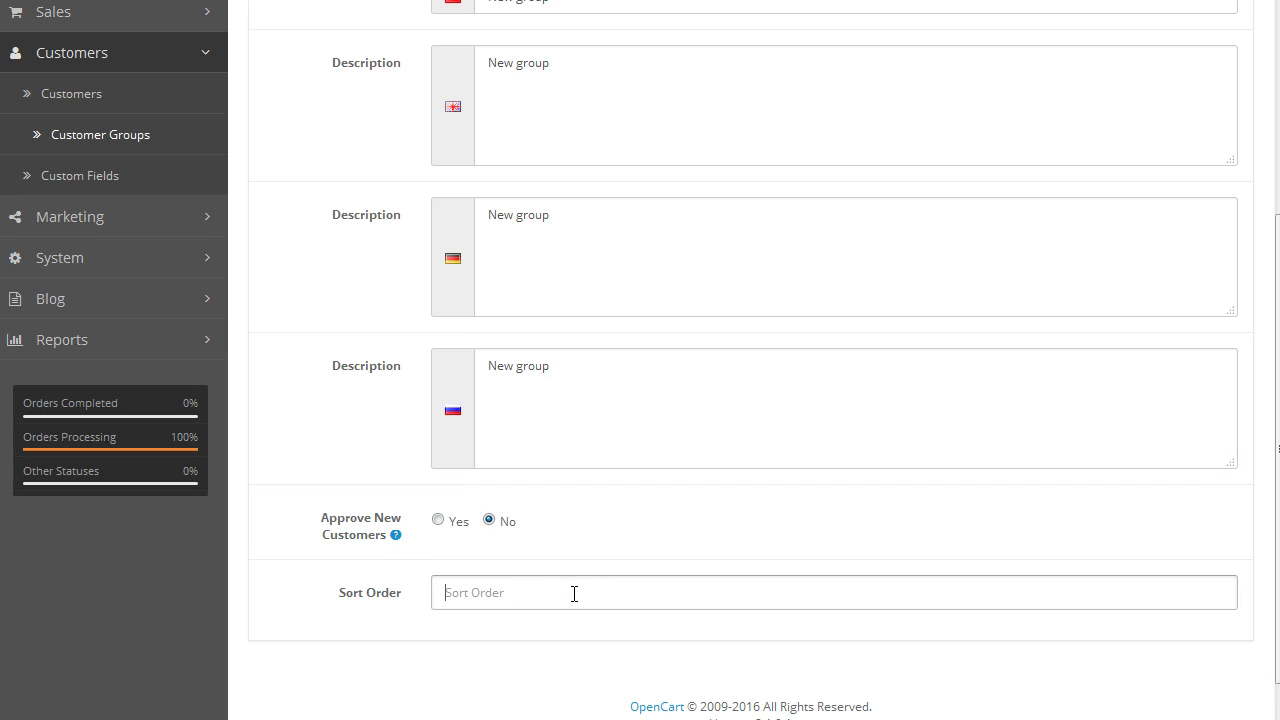
text(2)
click(614, 612)
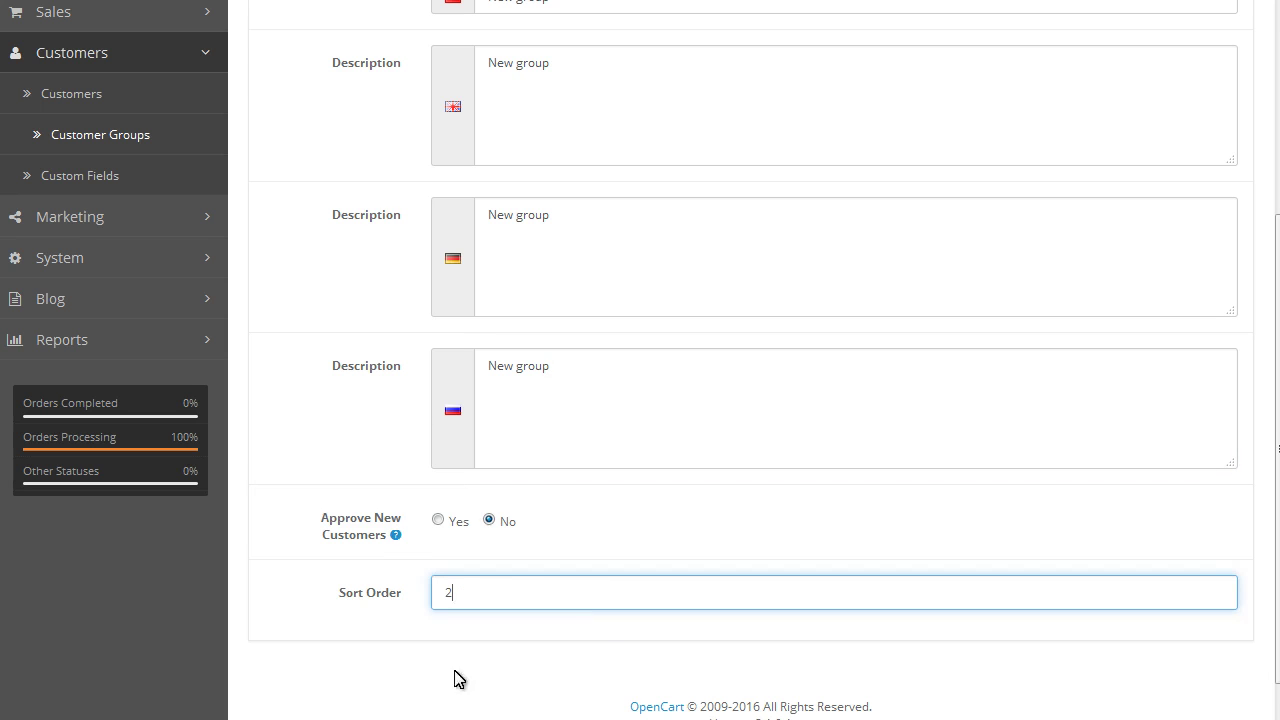
click(452, 675)
scroll(336, 285, up, 3)
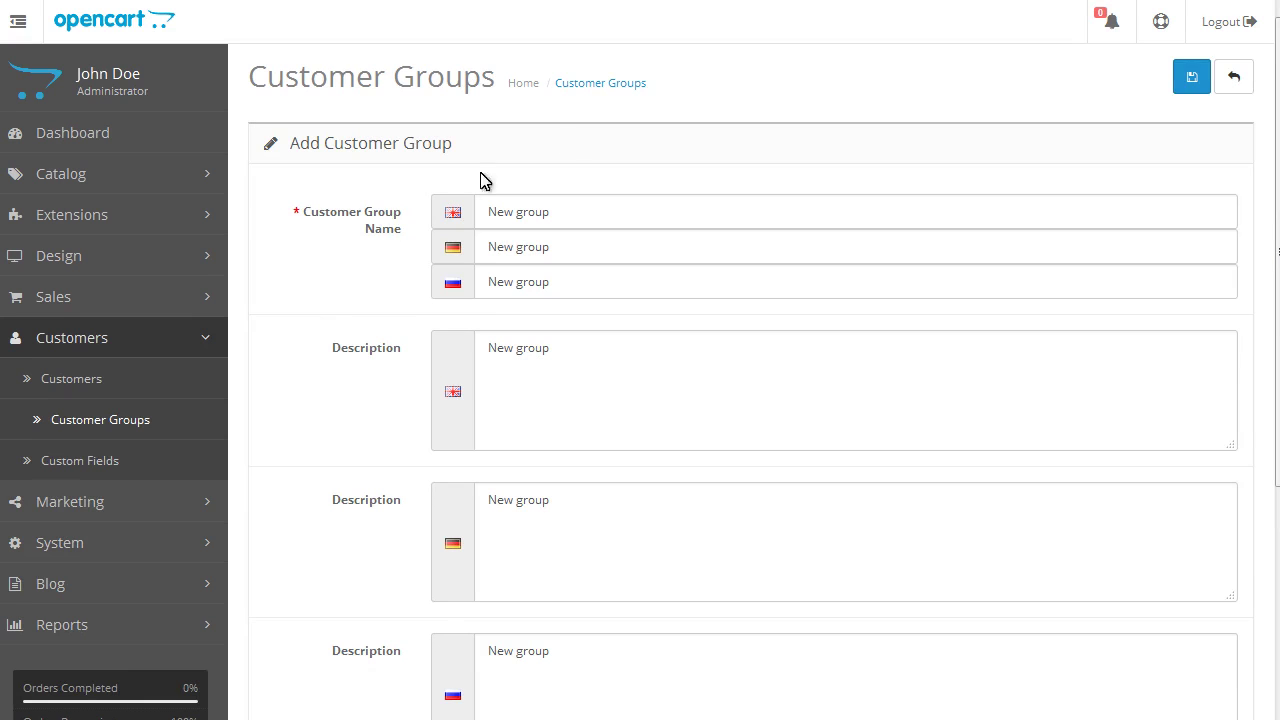
click(1191, 82)
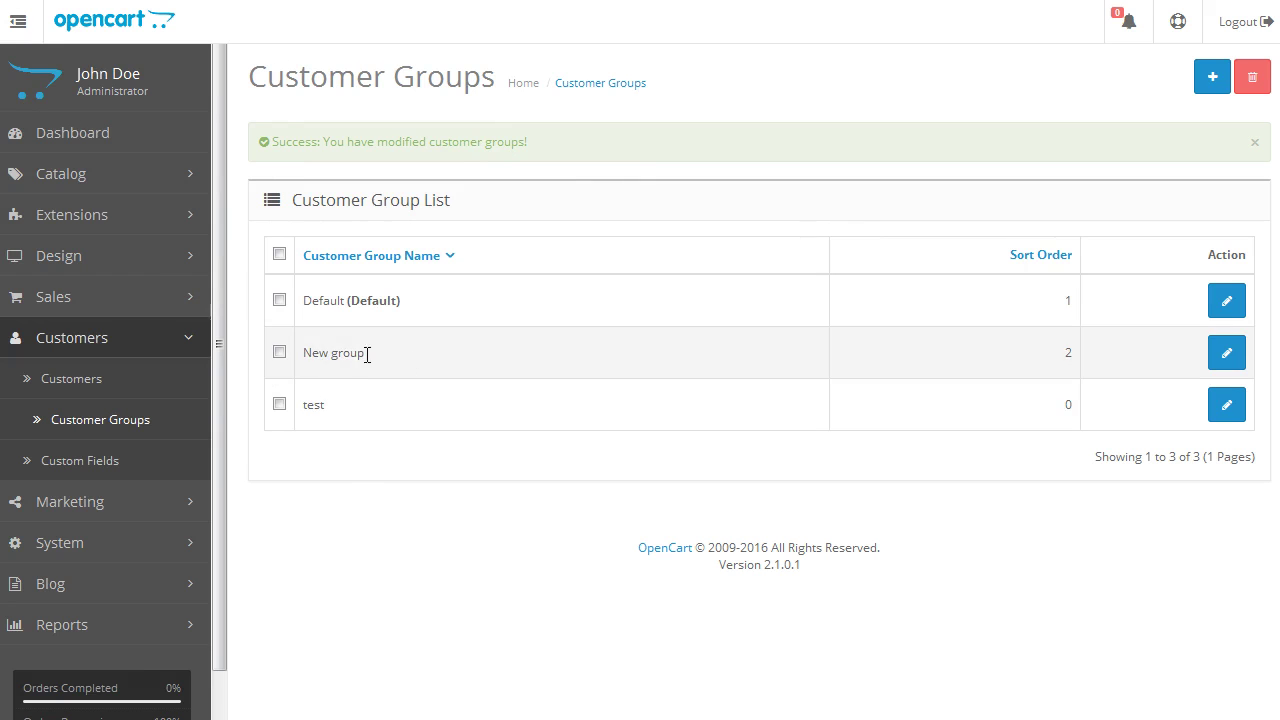
drag(318, 353, 380, 351)
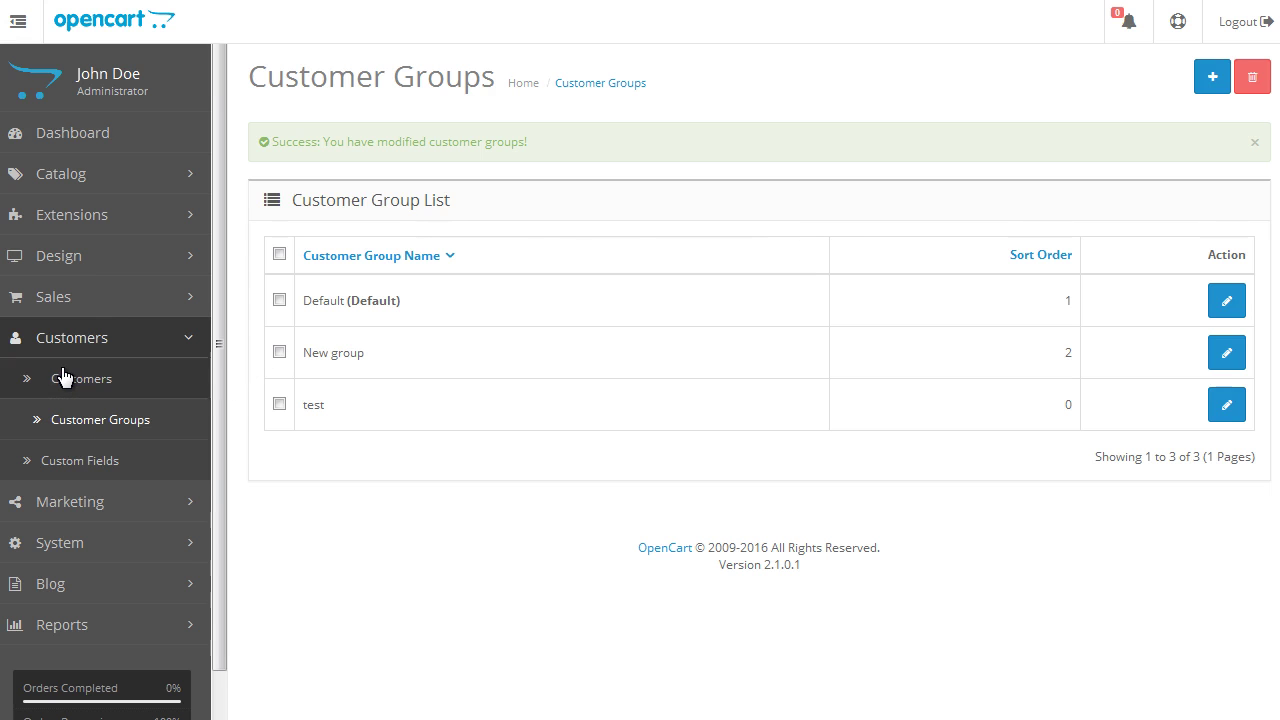
Step: Assign the existing customer in the customer list to the customer group "New group" and save the customer
click(62, 378)
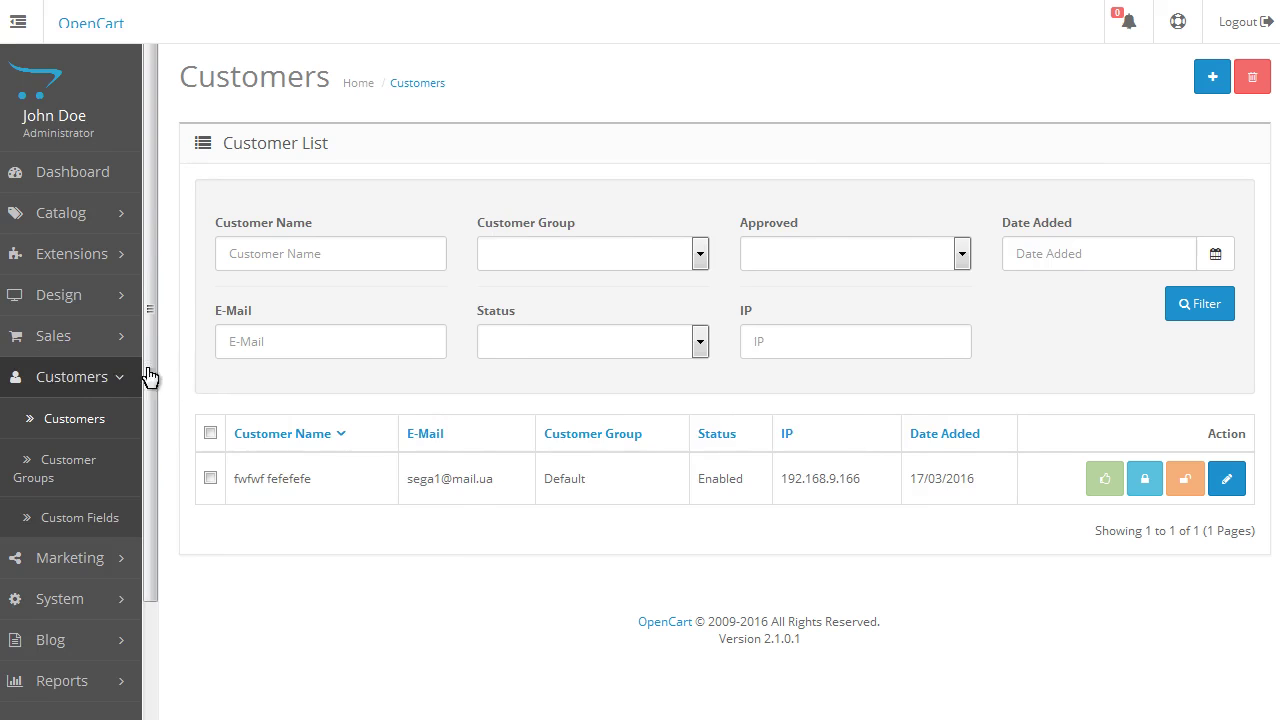
click(1228, 480)
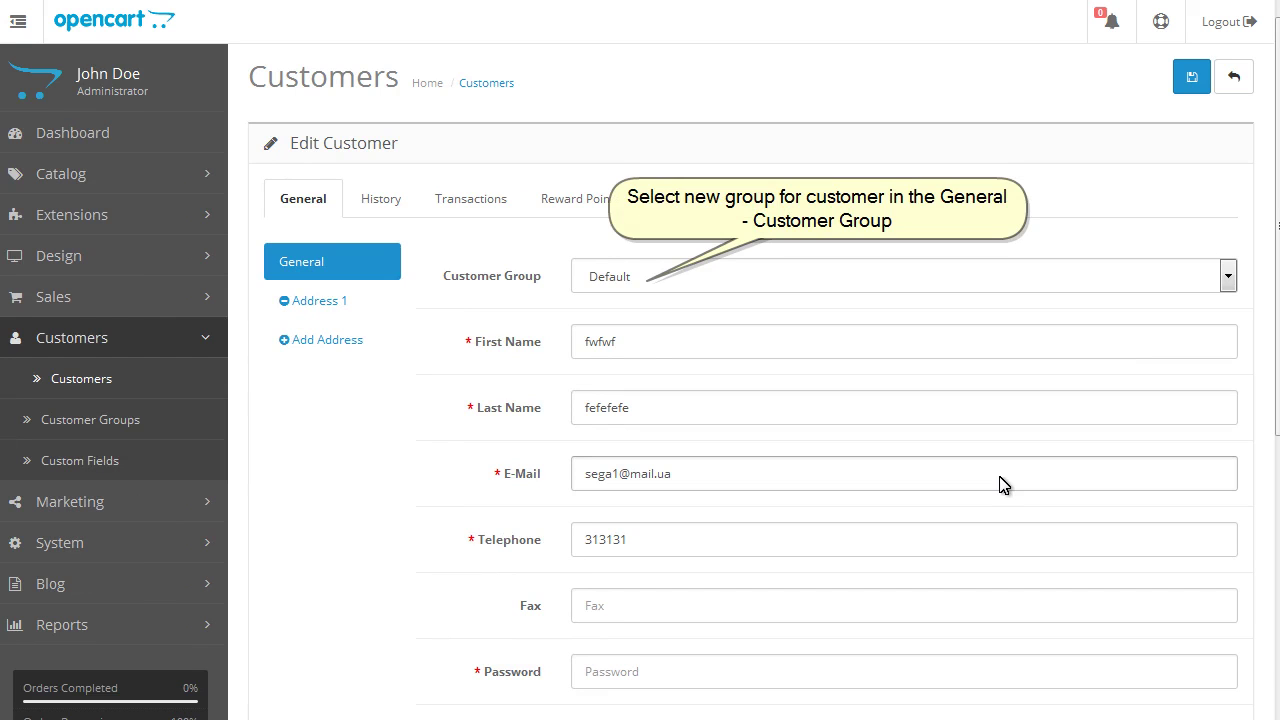
click(688, 278)
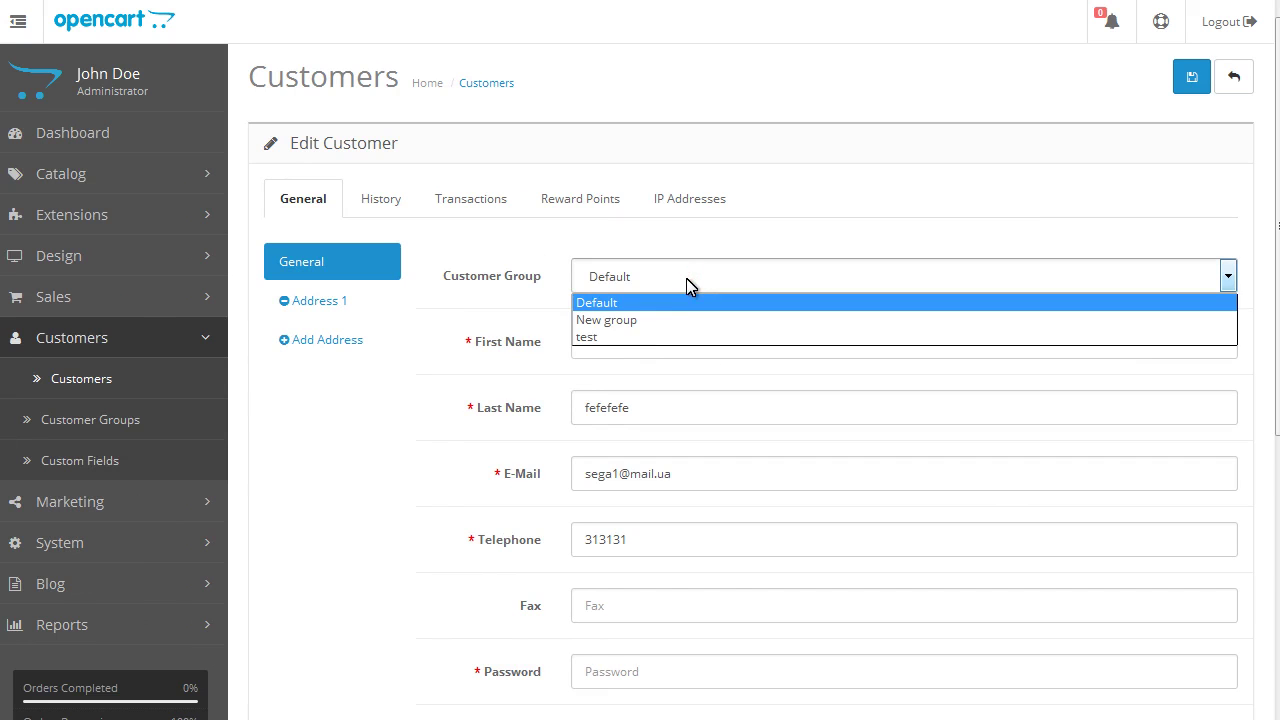
click(645, 337)
click(785, 286)
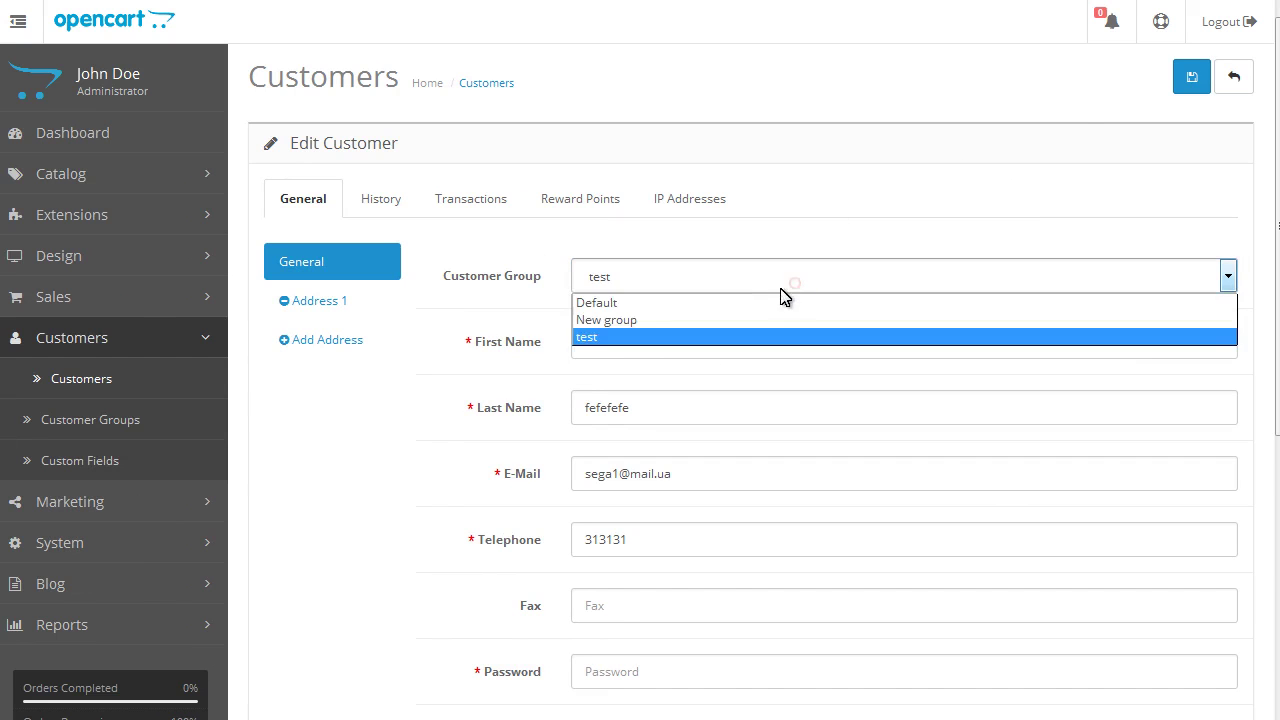
click(751, 321)
click(1199, 82)
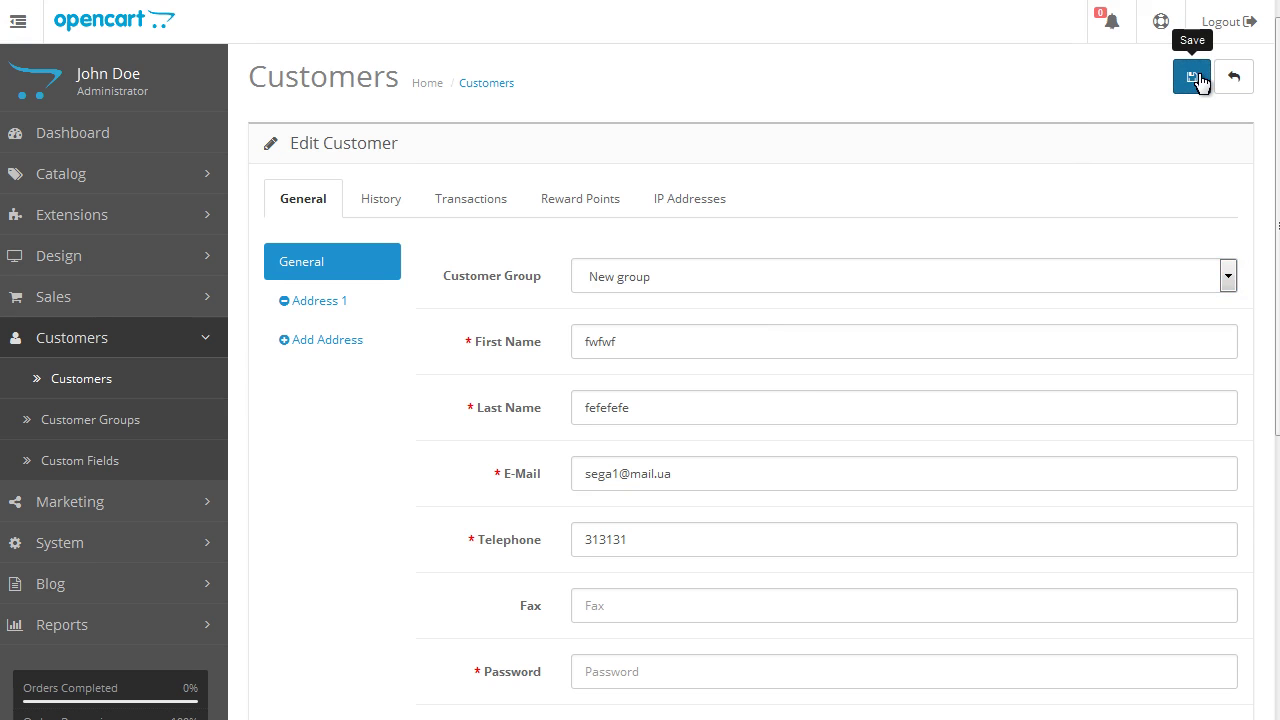
click(1192, 77)
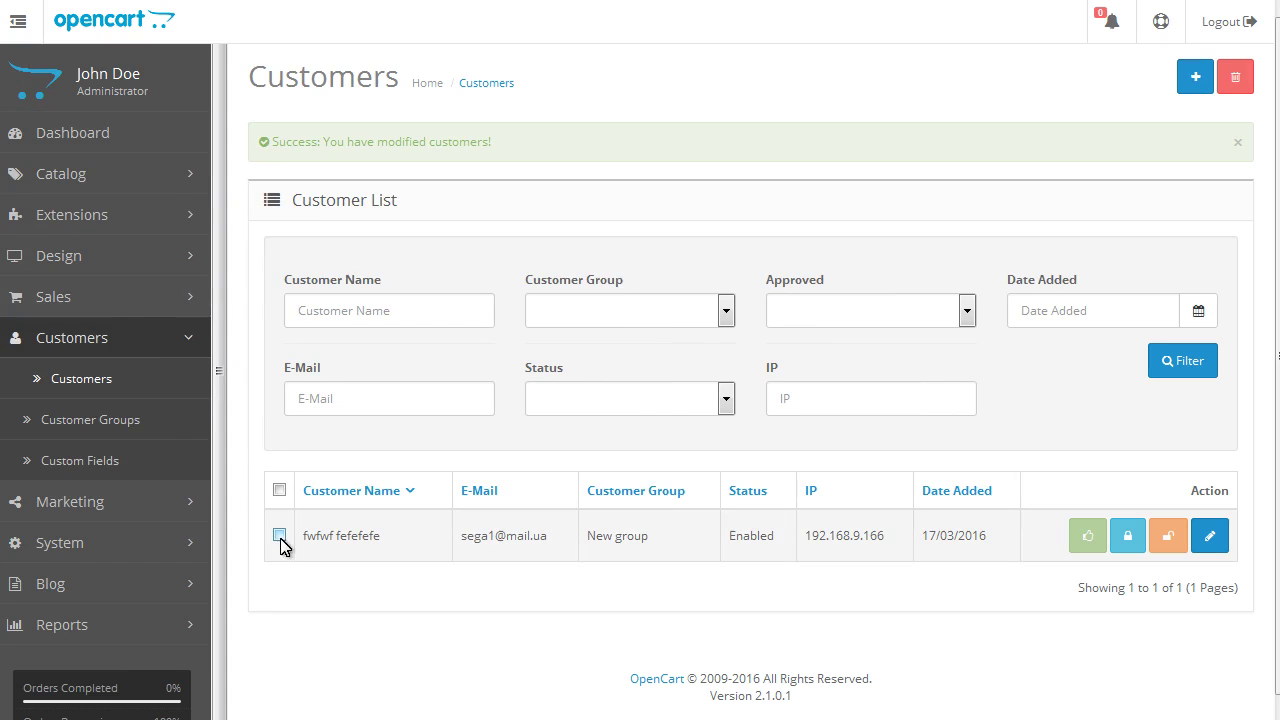
drag(598, 534, 777, 540)
click(780, 541)
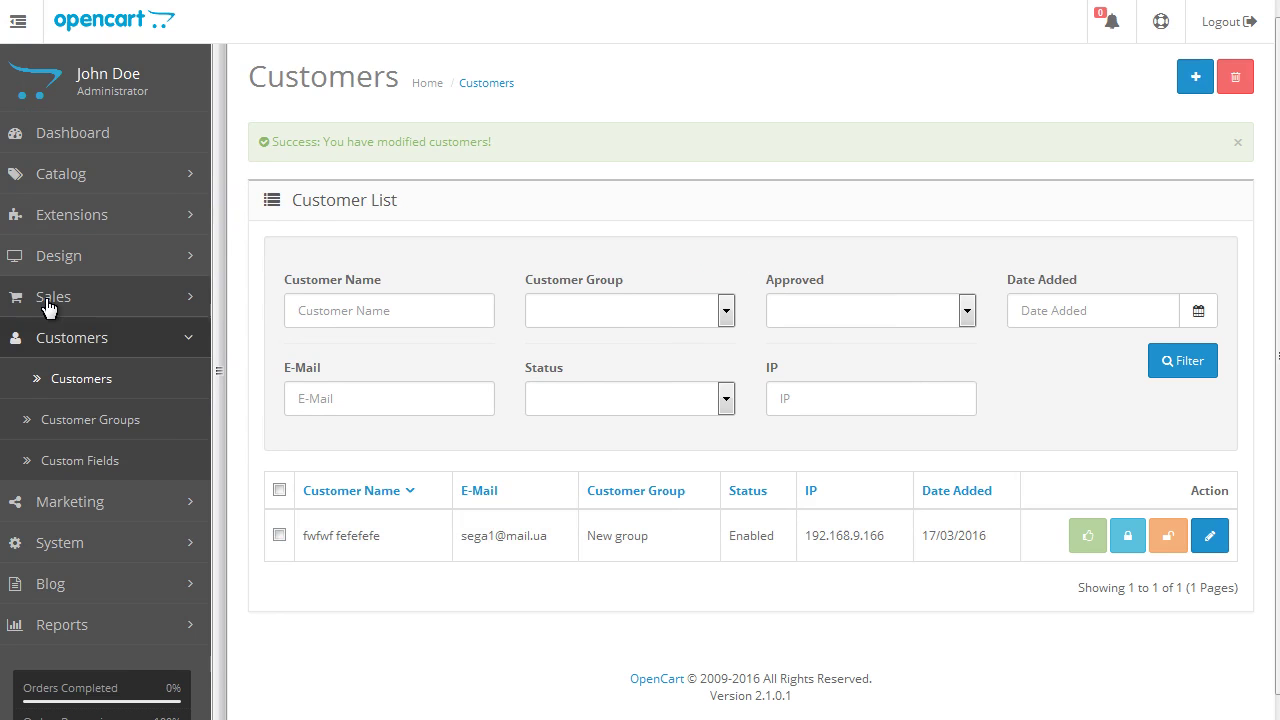
Step: Add a discount entry for the customer group "New group" to the product Asymmetrical Neck Ruffle Dress
click(76, 179)
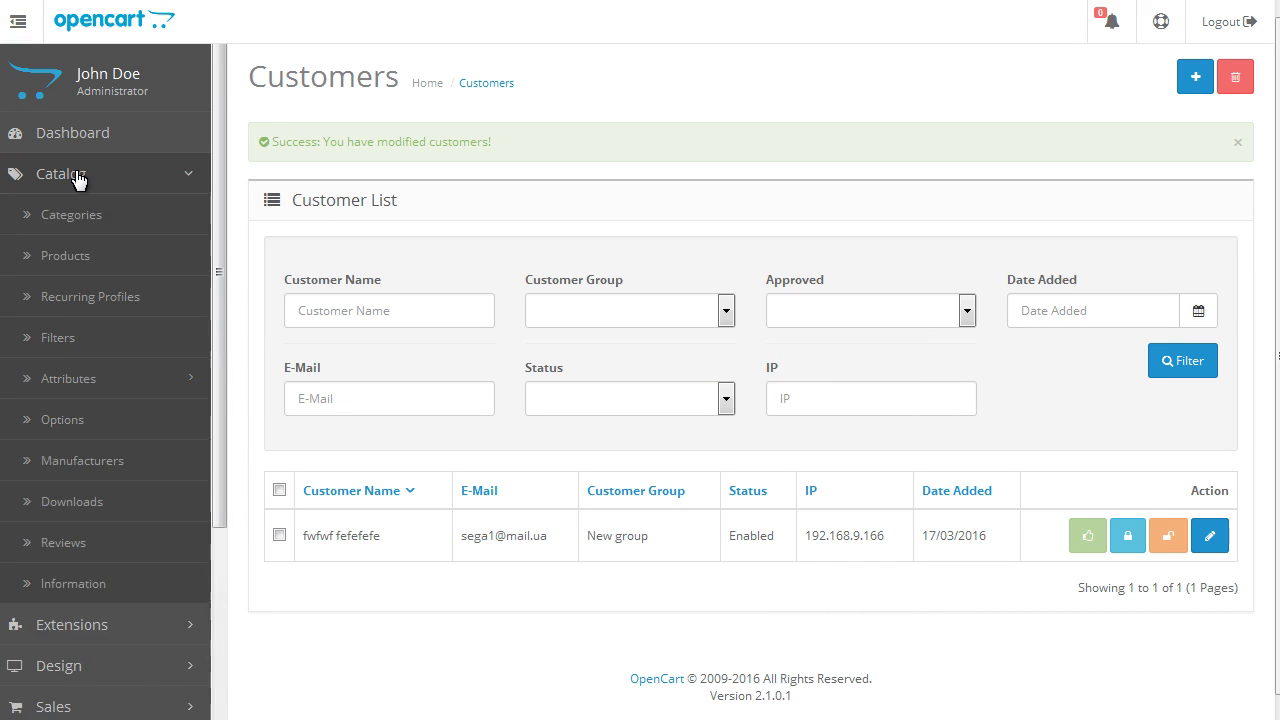
click(75, 262)
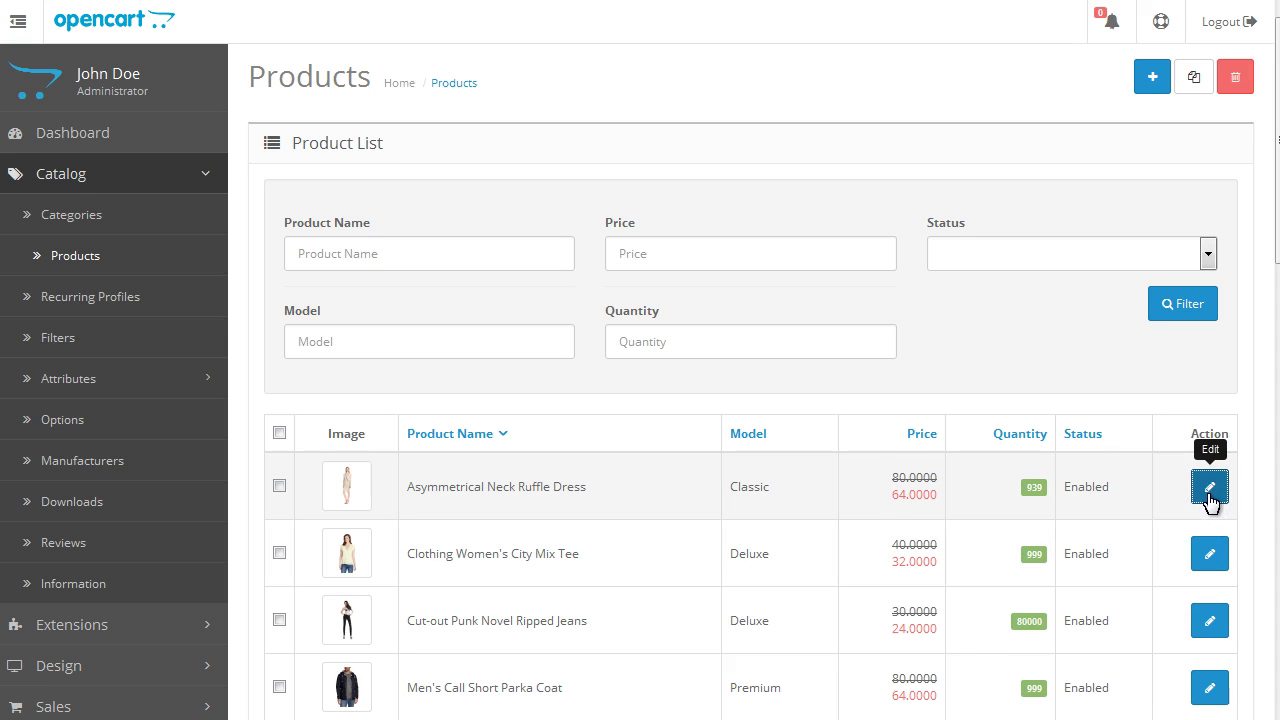
click(1210, 498)
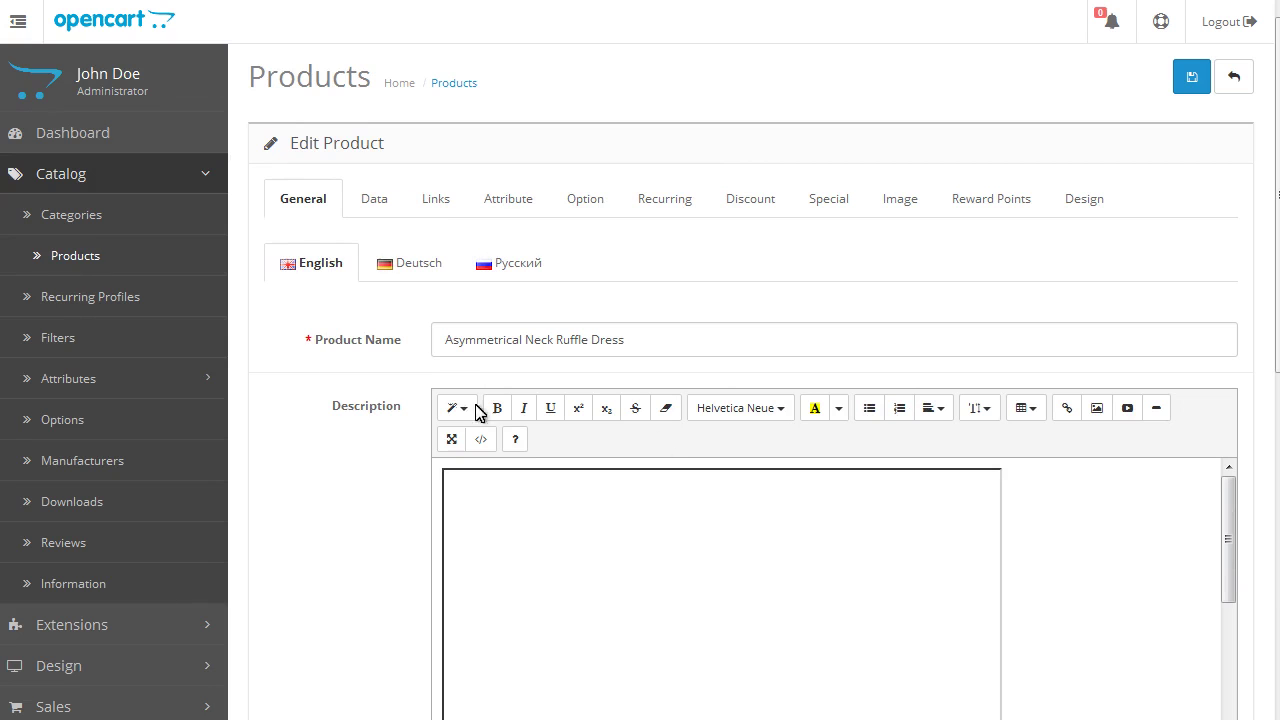
click(755, 199)
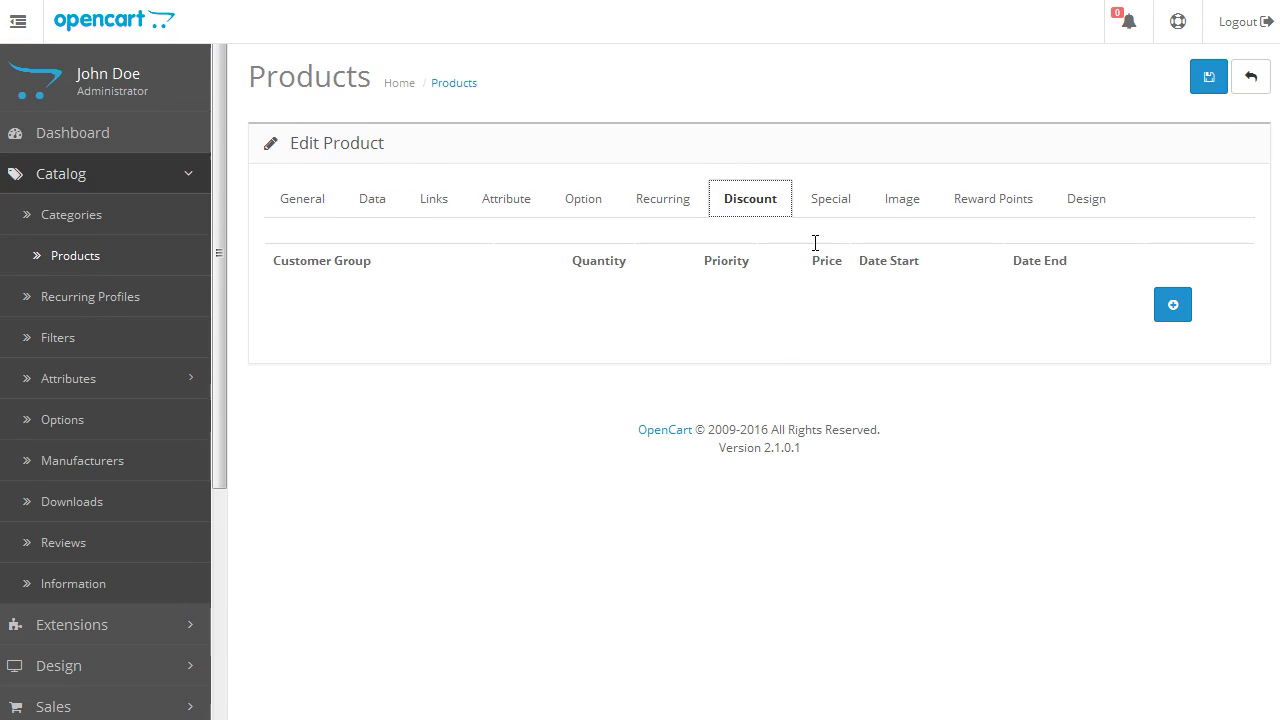
click(1186, 322)
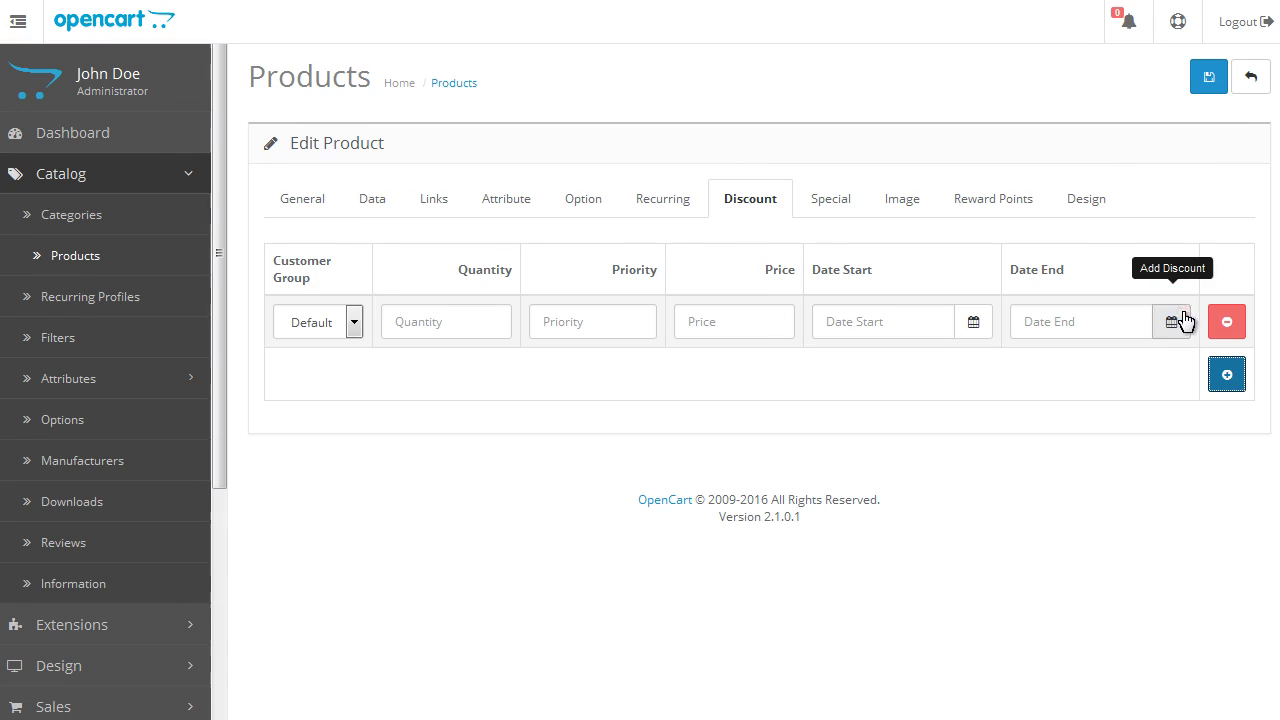
click(312, 324)
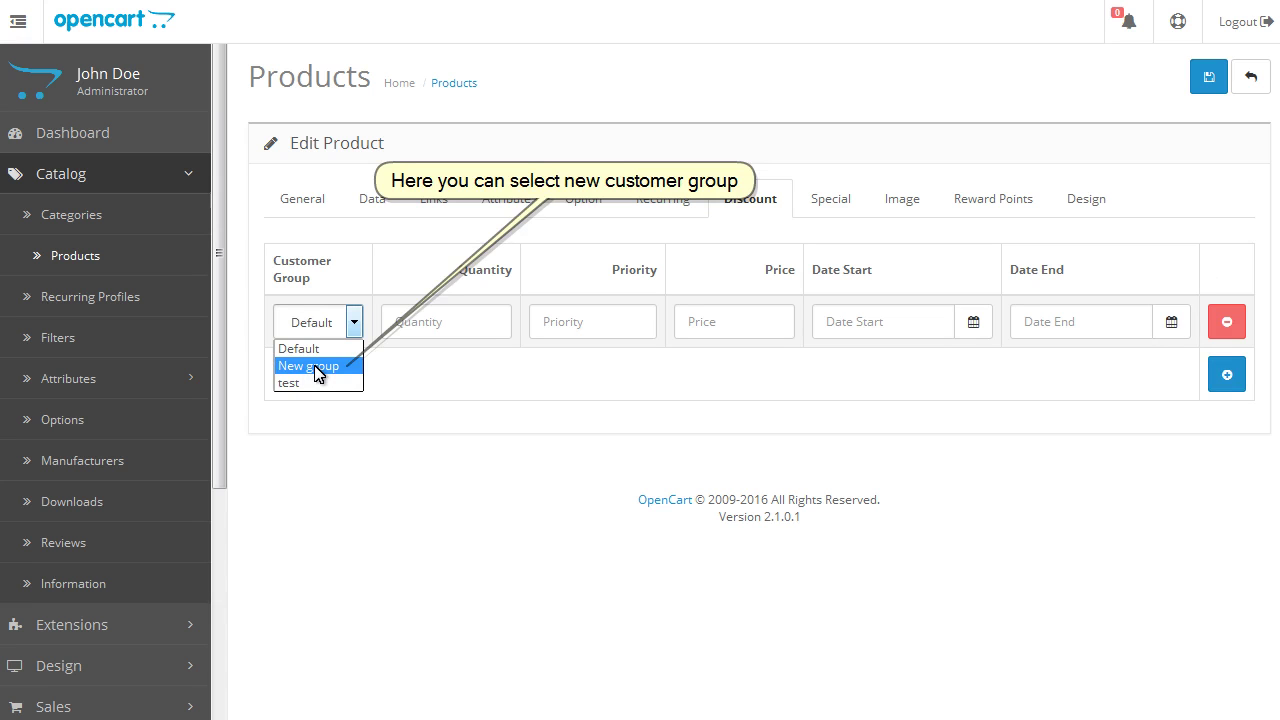
click(315, 366)
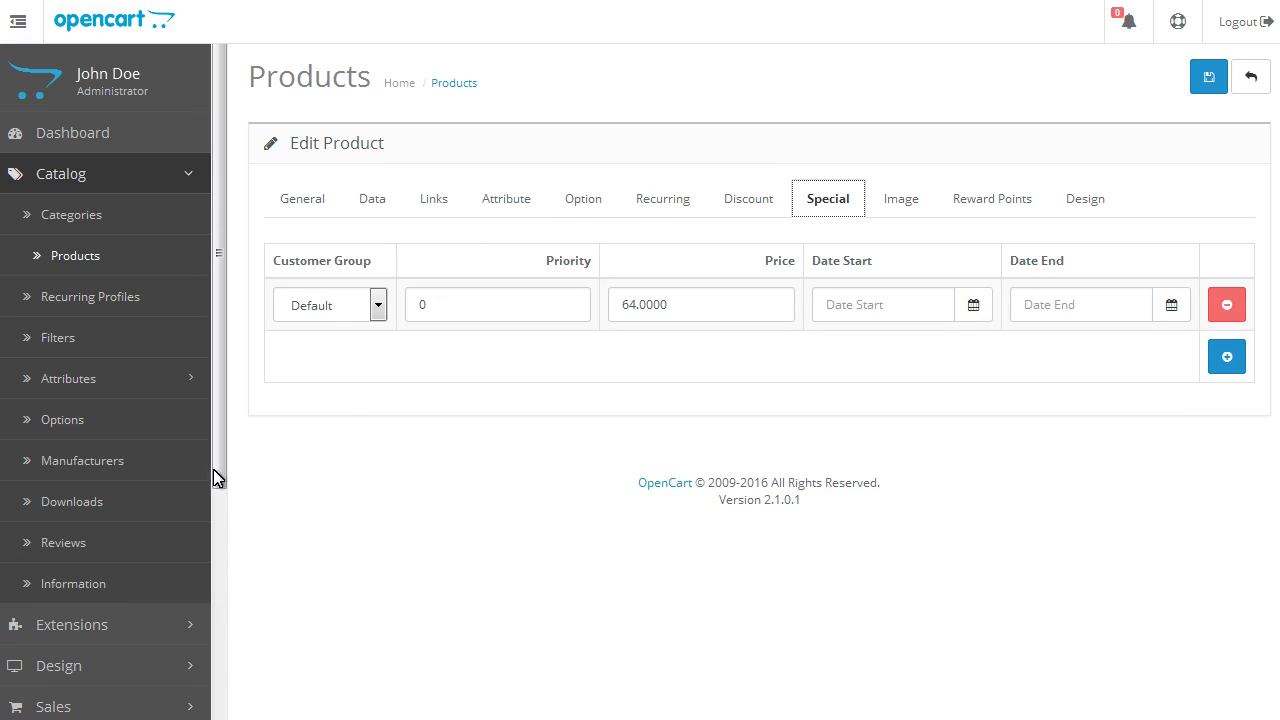
Step: Assign the product's existing special price to the customer group "New group" and save the product
click(343, 308)
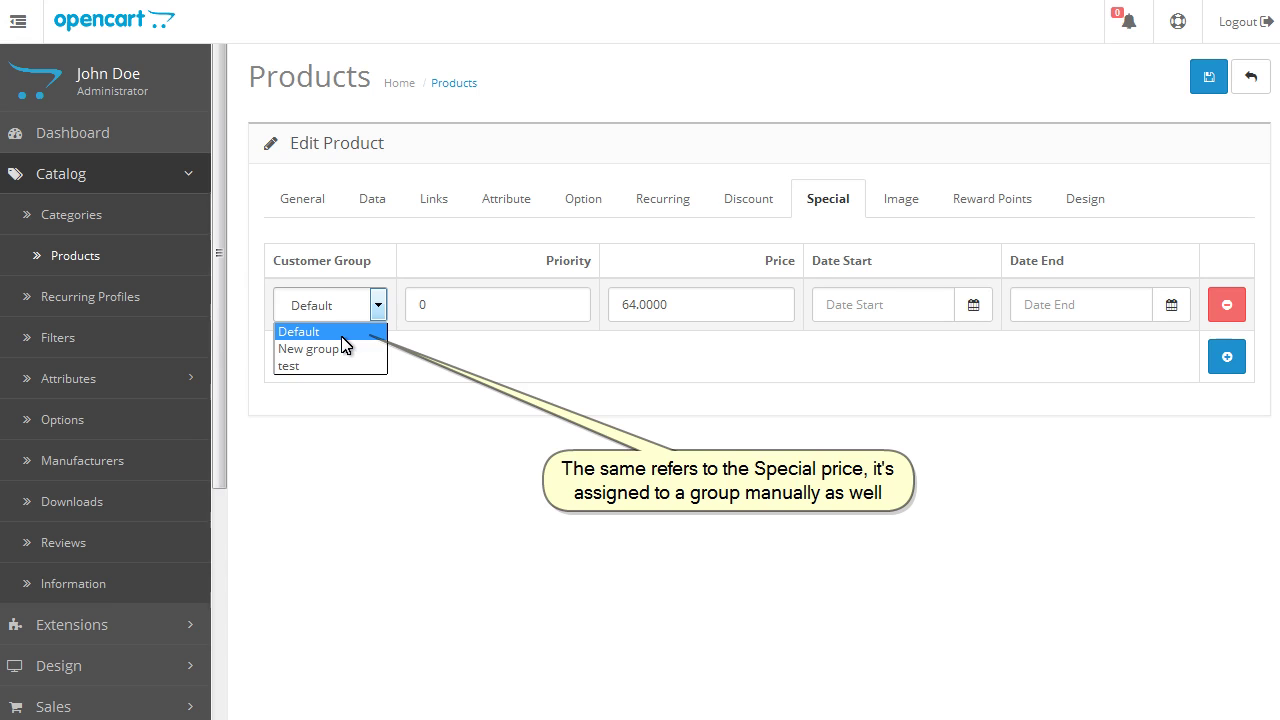
click(340, 350)
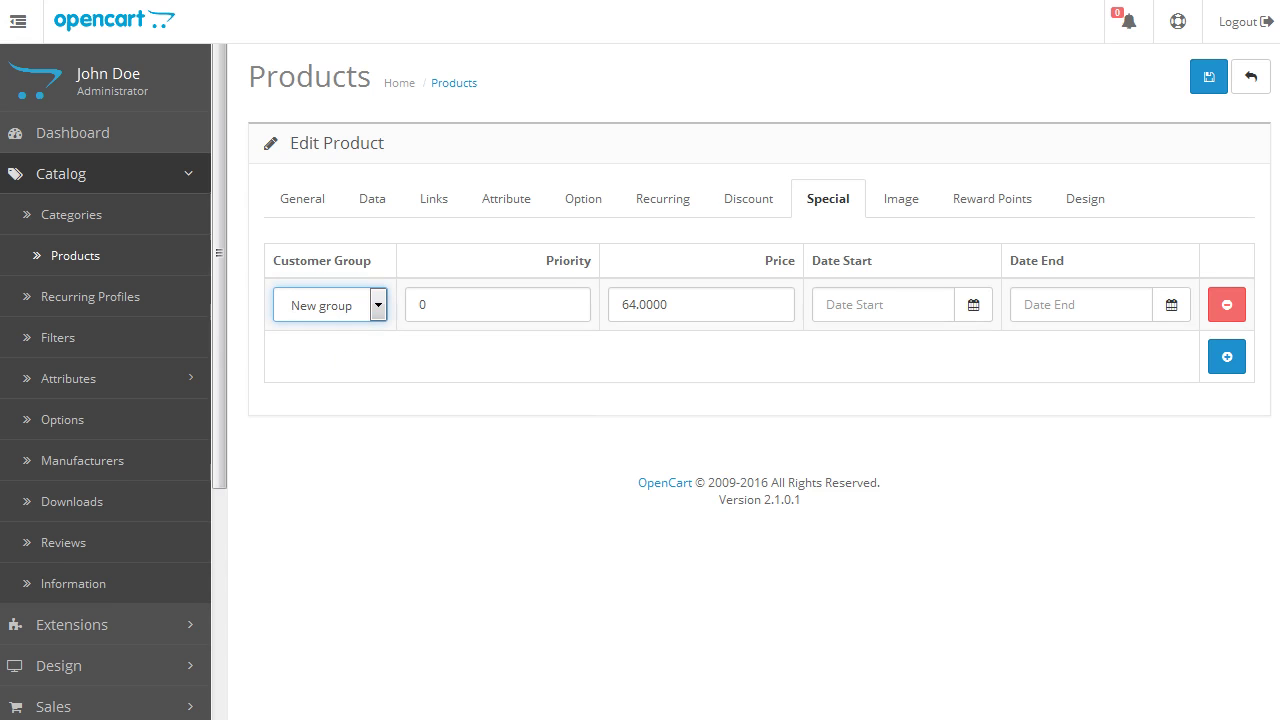
click(1207, 79)
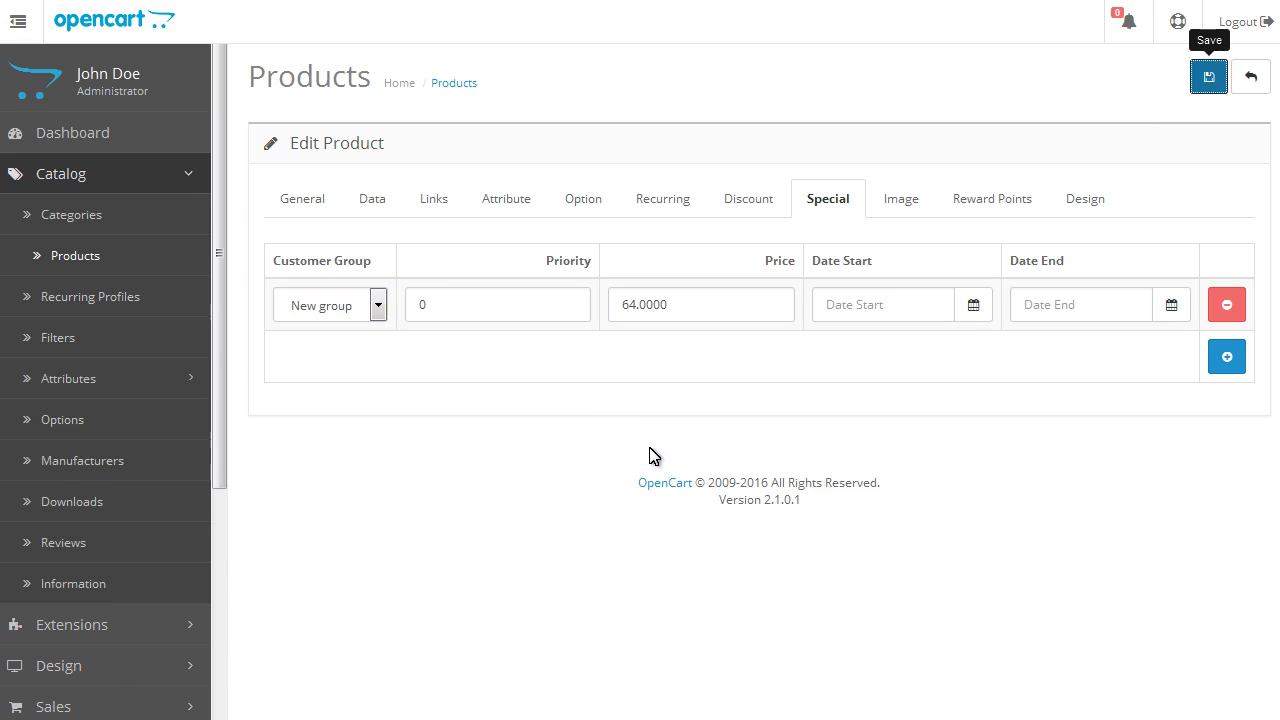